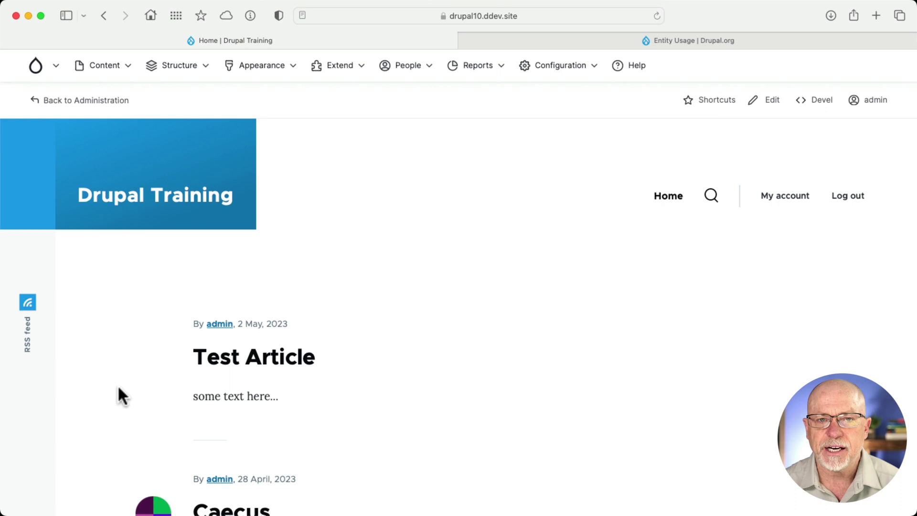
# Open Test Article from the home page and bring its Big Ben Media image into view
pyautogui.scroll(-4, 117, 385)
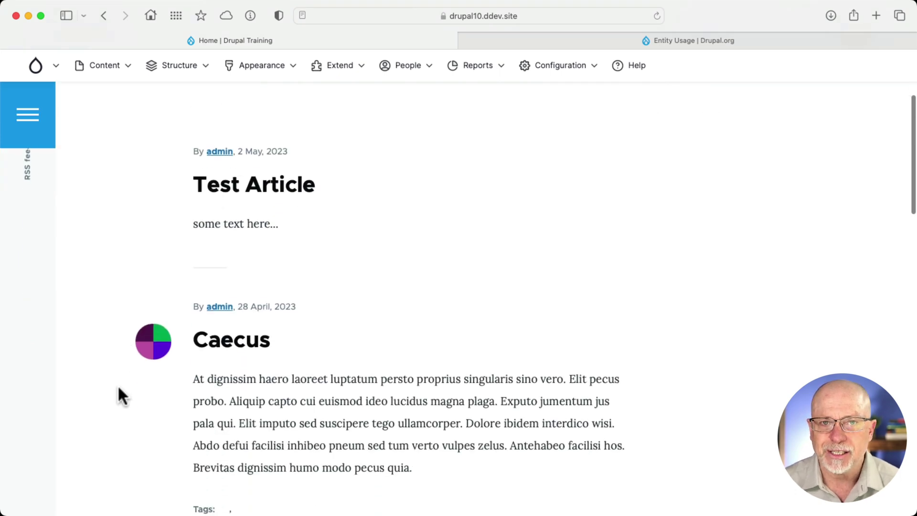
pyautogui.scroll(4, 117, 385)
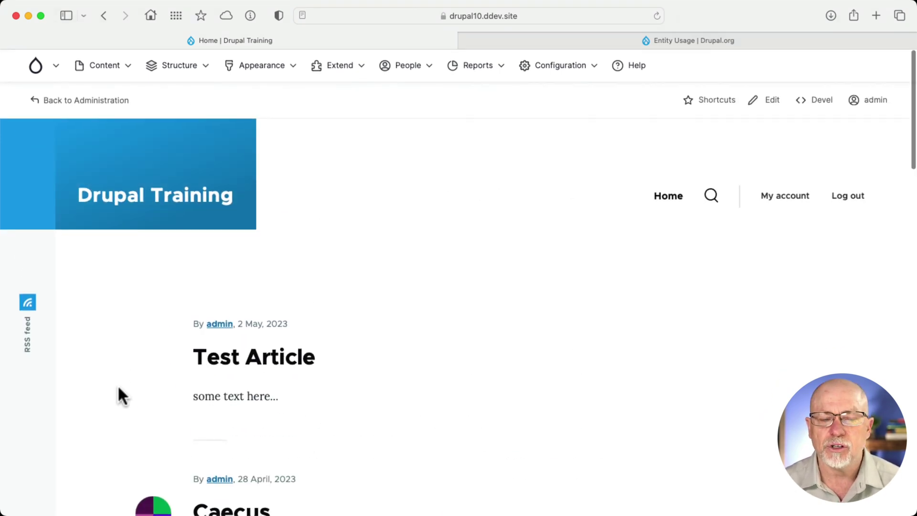
pyautogui.click(233, 359)
pyautogui.scroll(-9, 107, 377)
pyautogui.scroll(2, 107, 376)
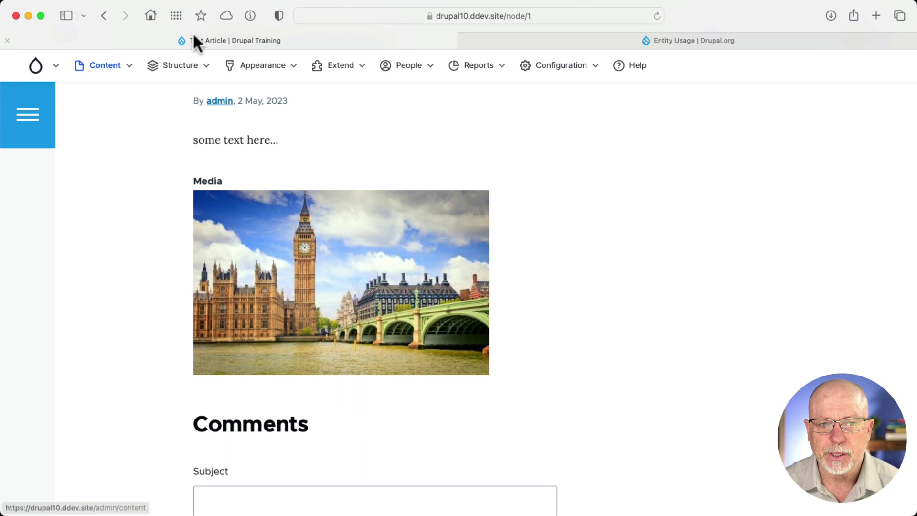
pyautogui.click(492, 38)
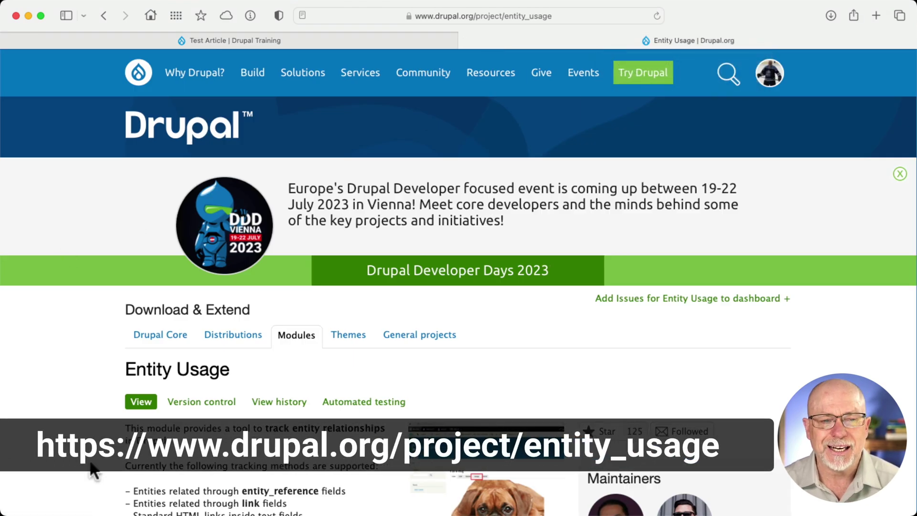
pyautogui.scroll(-10, 71, 404)
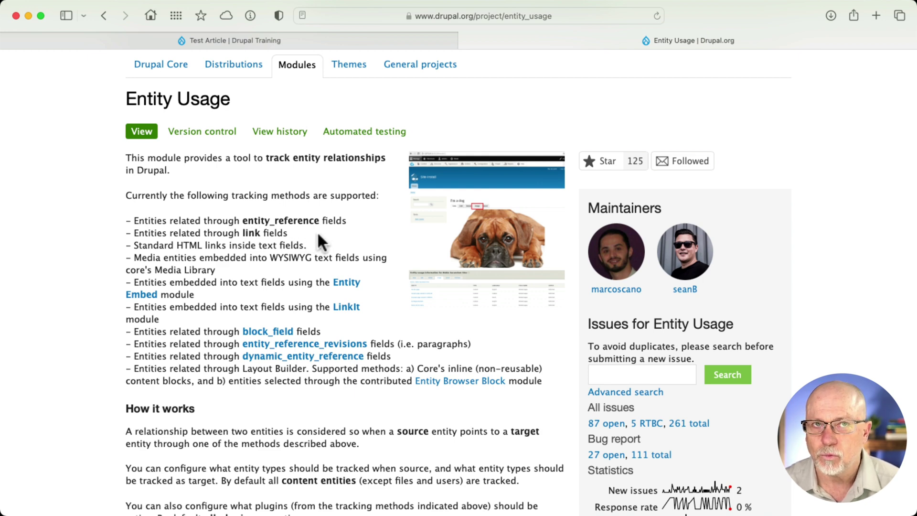
pyautogui.scroll(-10, 98, 283)
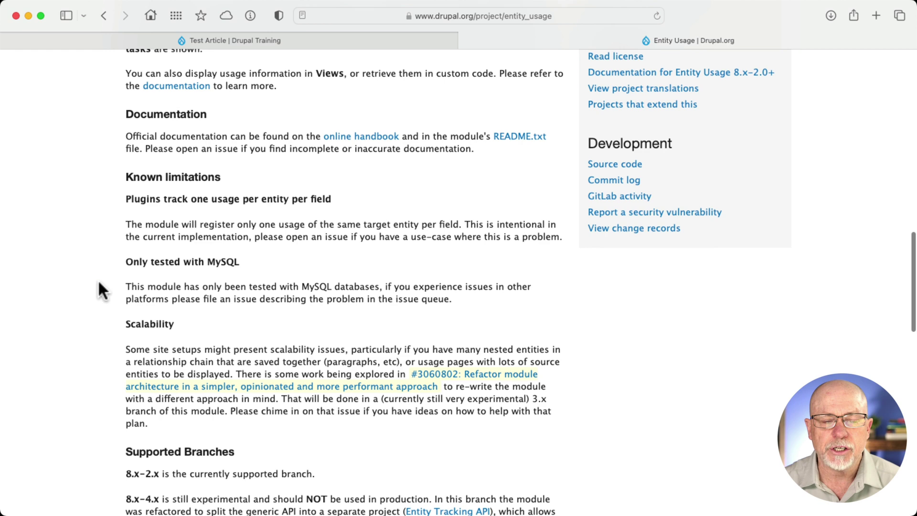
pyautogui.scroll(-3, 98, 282)
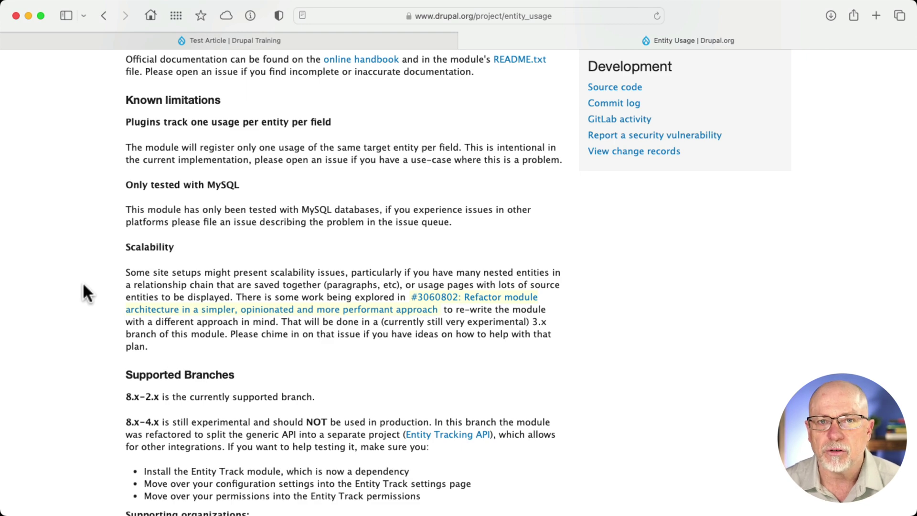
pyautogui.scroll(10, 497, 334)
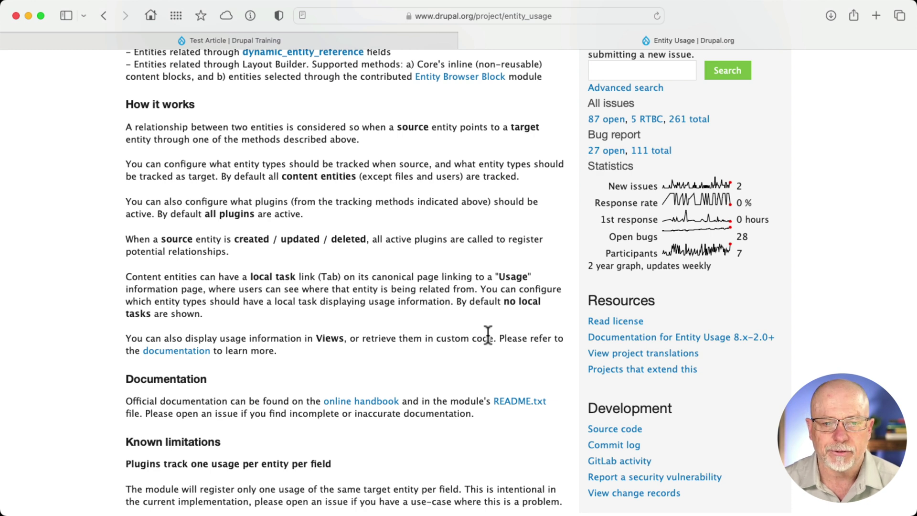
pyautogui.scroll(15, 487, 334)
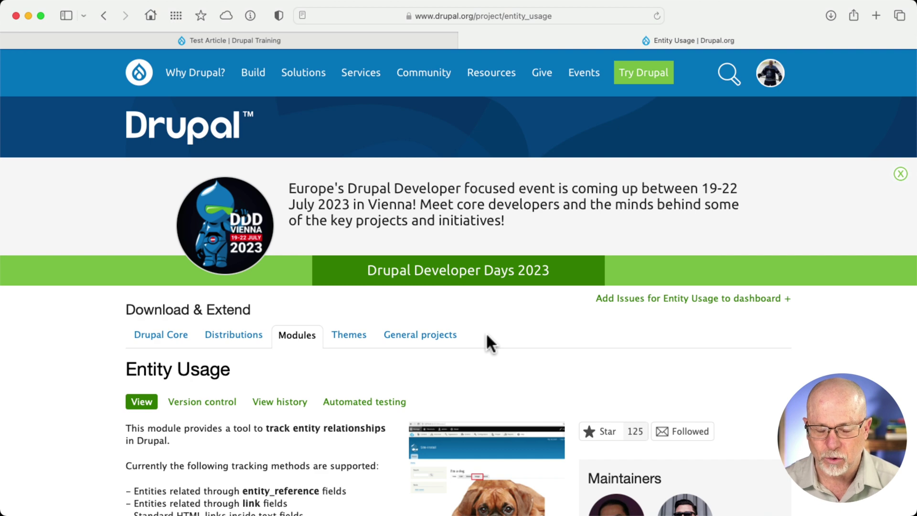
# Go to Configuration > Content authoring > Entity Usage Settings
pyautogui.click(245, 40)
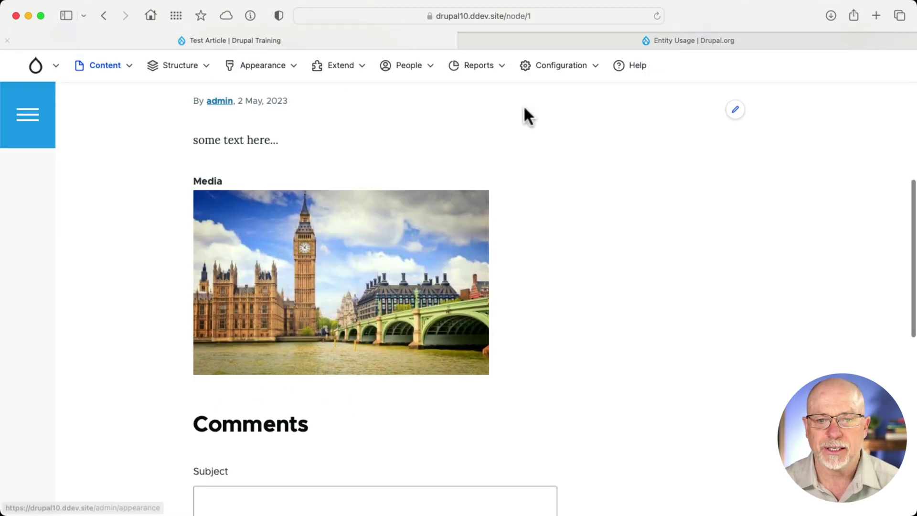
pyautogui.moveTo(558, 70)
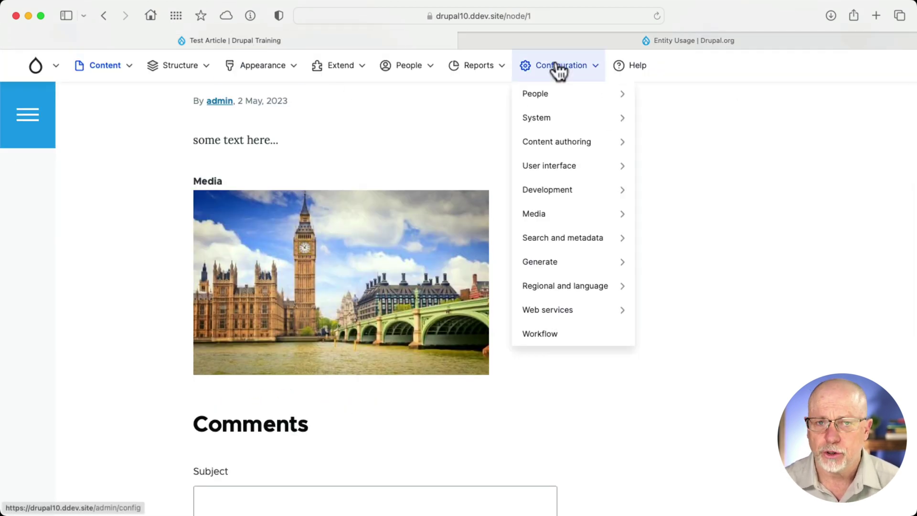
pyautogui.moveTo(540, 145)
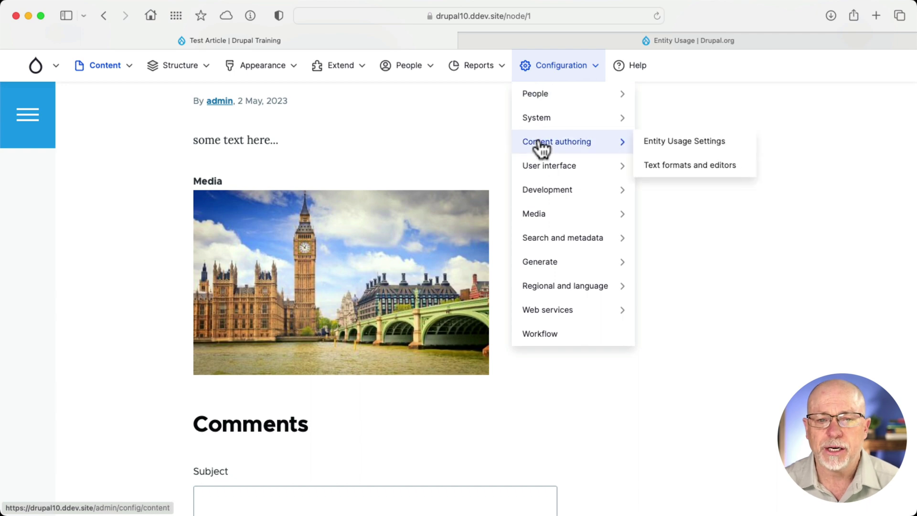
pyautogui.click(664, 146)
# Review Enabled local tasks, confirming Media is the only entity type ticked
pyautogui.scroll(-3, 551, 253)
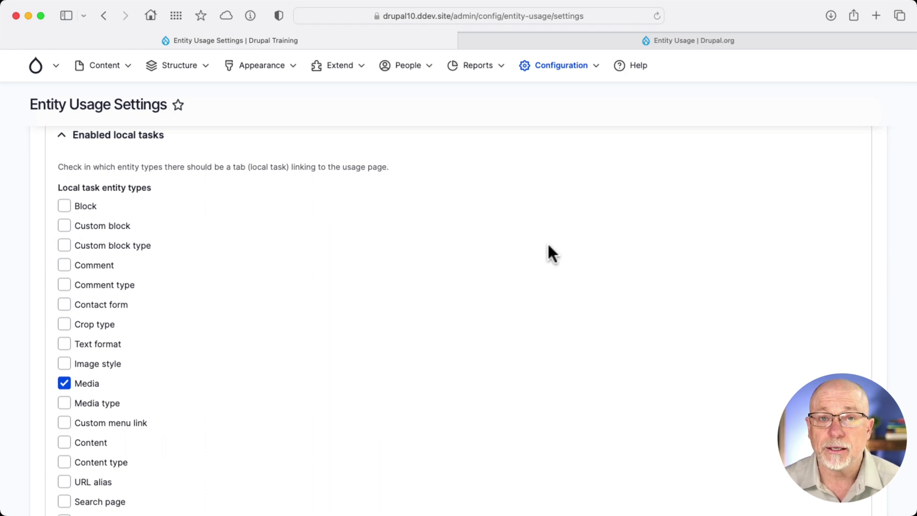
pyautogui.scroll(-2, 548, 246)
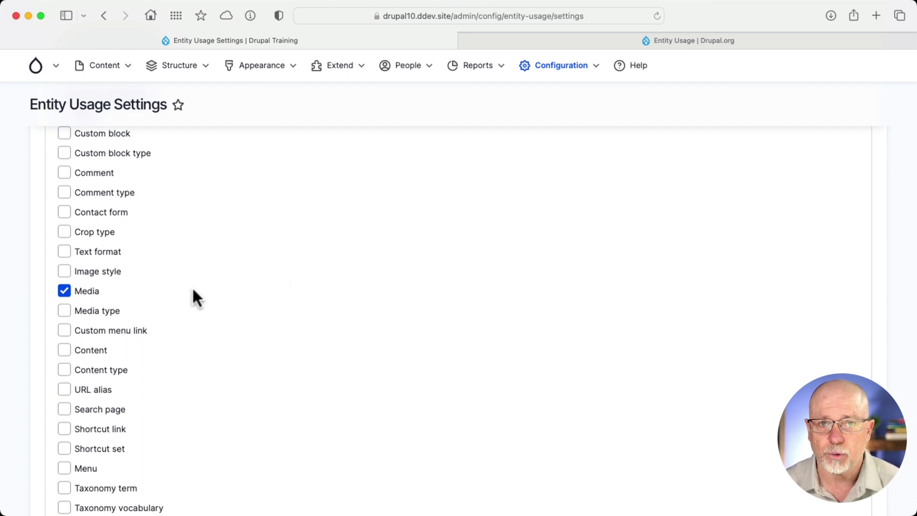
pyautogui.scroll(-1, 195, 390)
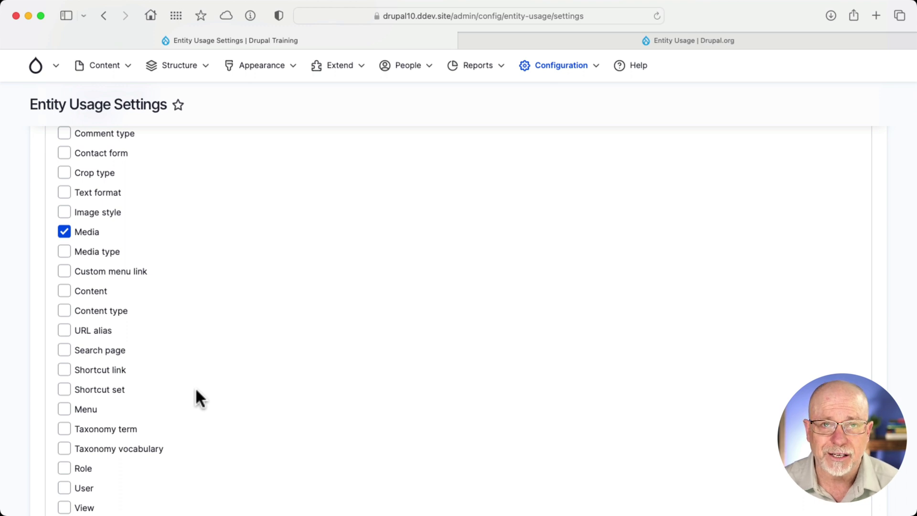
pyautogui.scroll(-2, 194, 397)
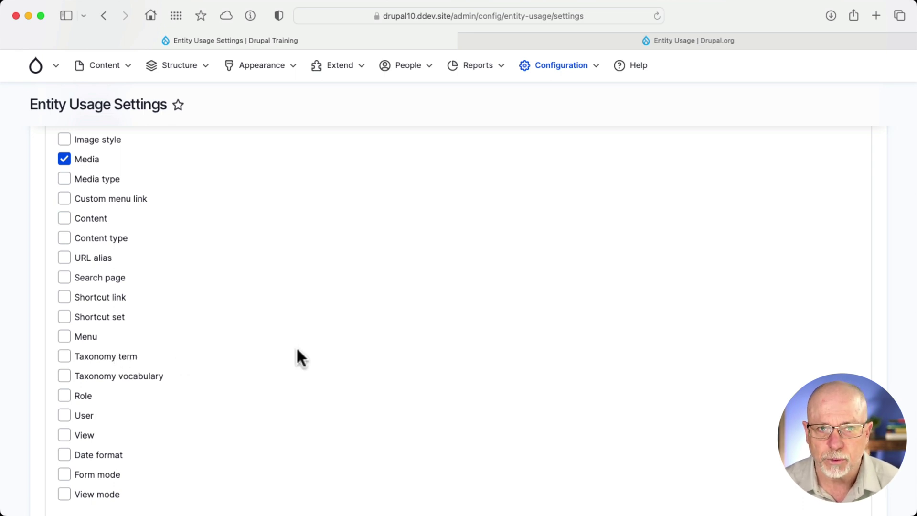
pyautogui.scroll(-8, 296, 350)
pyautogui.scroll(12, 297, 358)
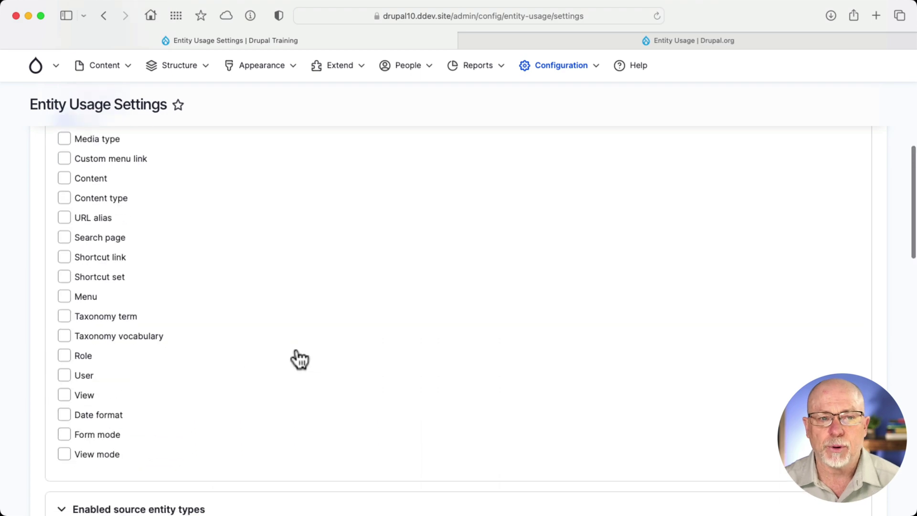
pyautogui.scroll(-13, 295, 347)
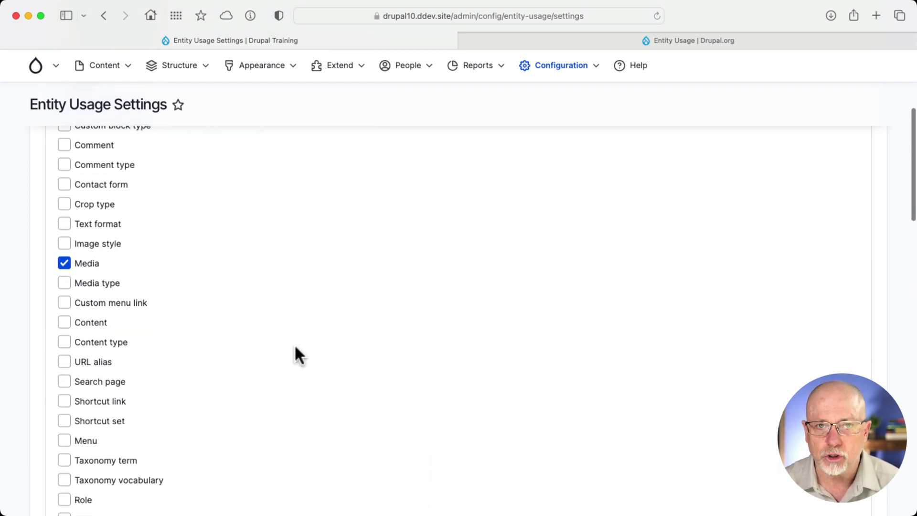
pyautogui.scroll(1, 295, 354)
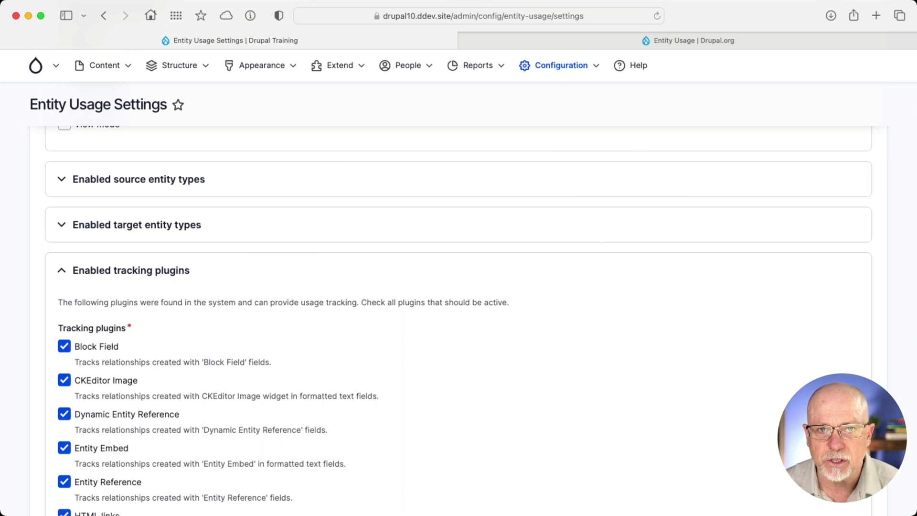
# Confirm all tracking plugins are enabled, then go to the Content administration page
pyautogui.scroll(-2, 260, 434)
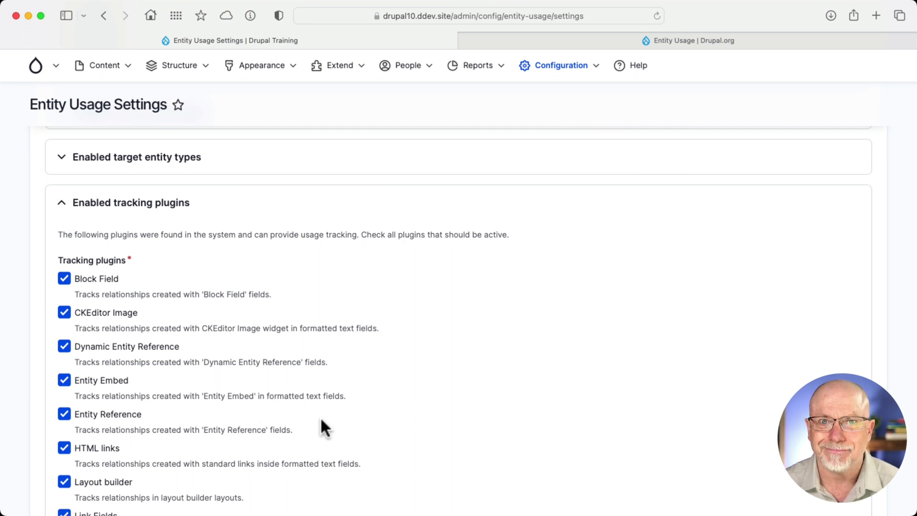
pyautogui.scroll(-5, 321, 420)
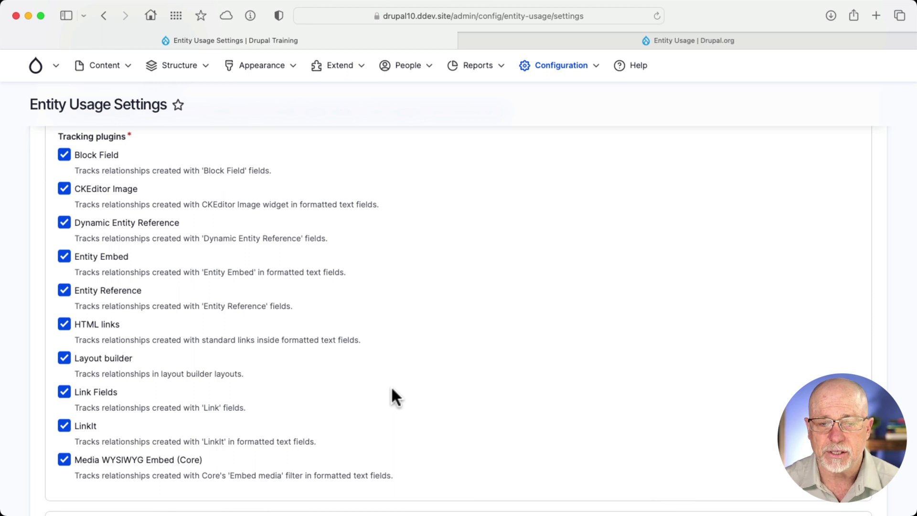
pyautogui.click(110, 68)
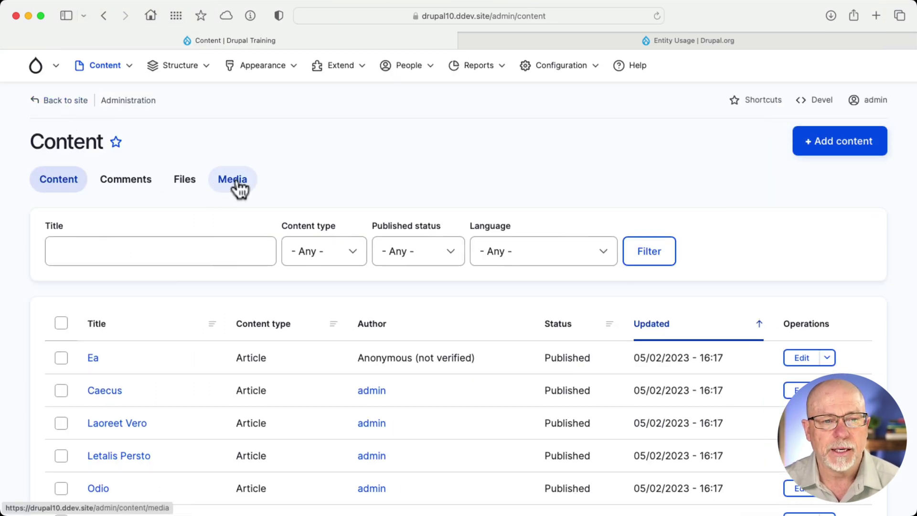
# From the Media list, open Big-Ben-London-2.jpg's Usage page and review the articles using it, including Test Article
pyautogui.click(236, 185)
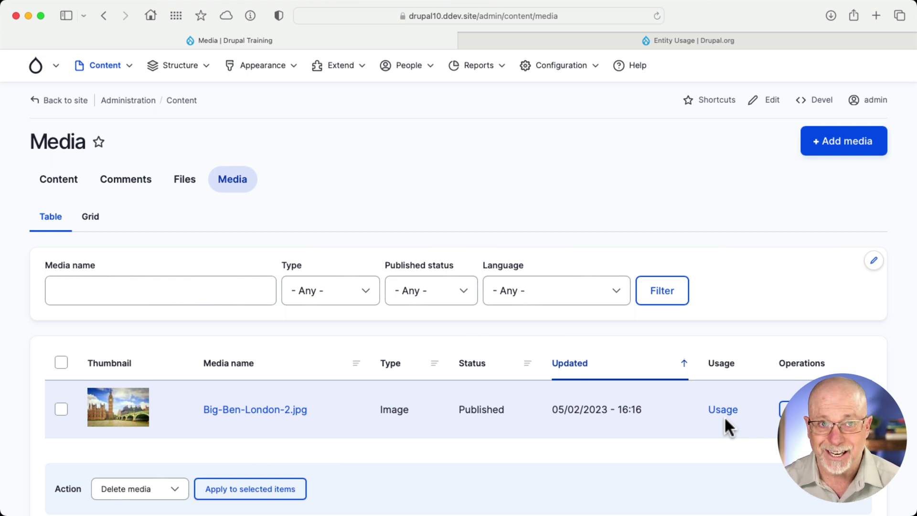
pyautogui.click(724, 416)
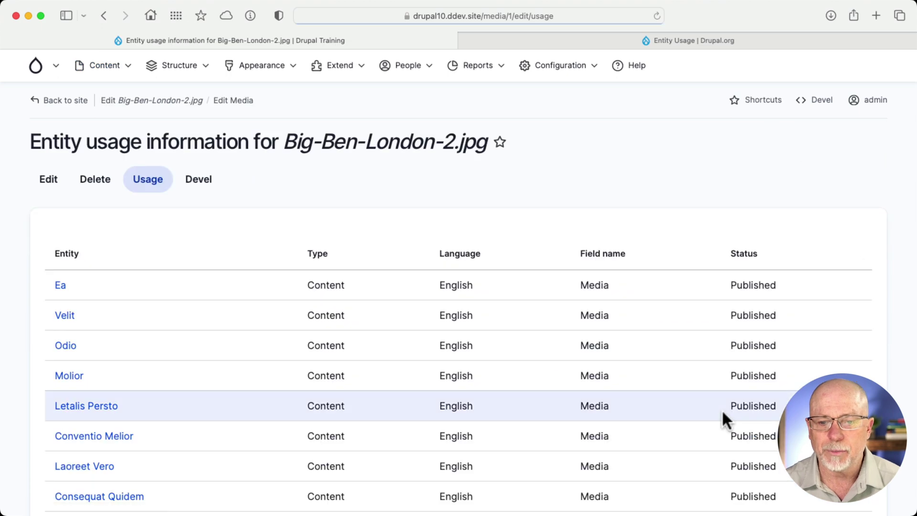
pyautogui.scroll(-5, 723, 413)
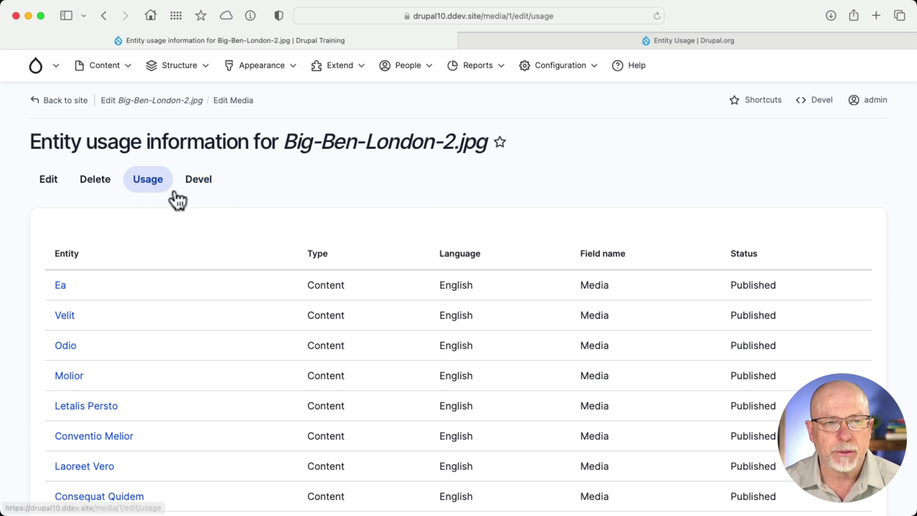
pyautogui.hscroll(-5, 364, 305)
pyautogui.scroll(-2, 573, 310)
pyautogui.click(822, 324)
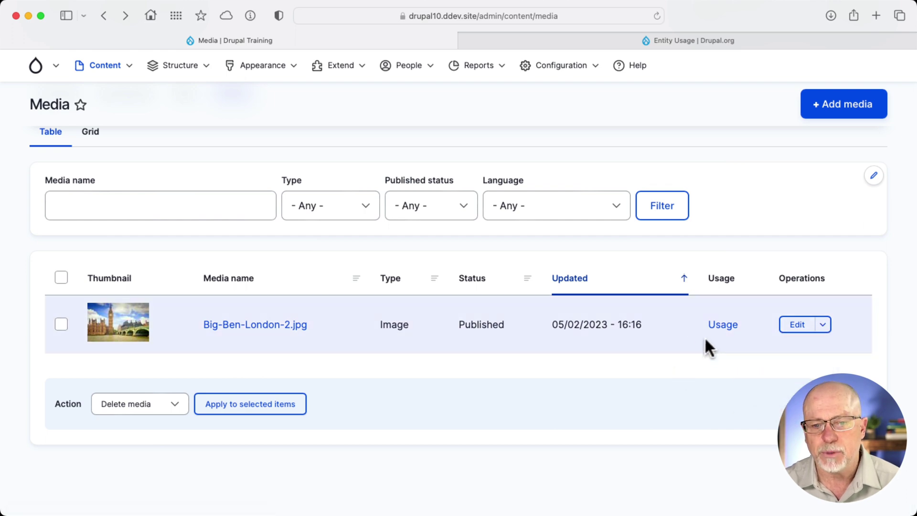
pyautogui.click(727, 321)
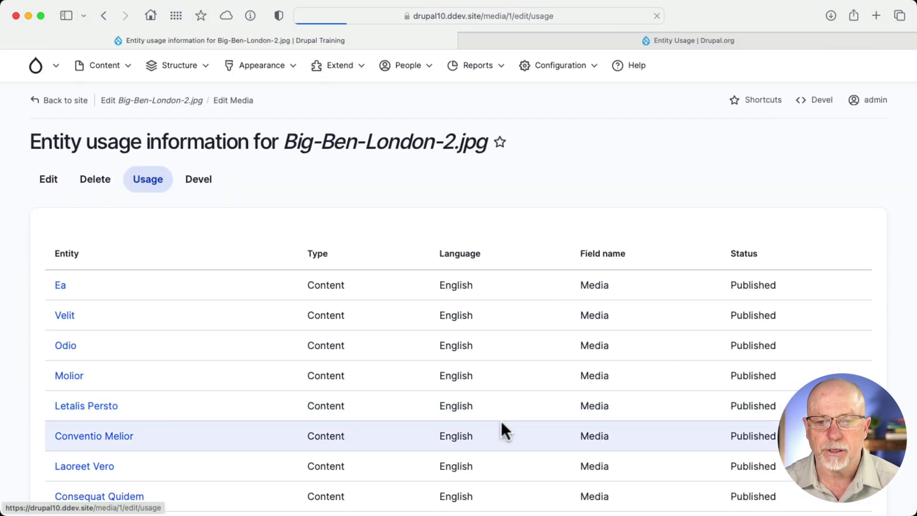
pyautogui.scroll(-3, 502, 424)
pyautogui.scroll(-1, 502, 423)
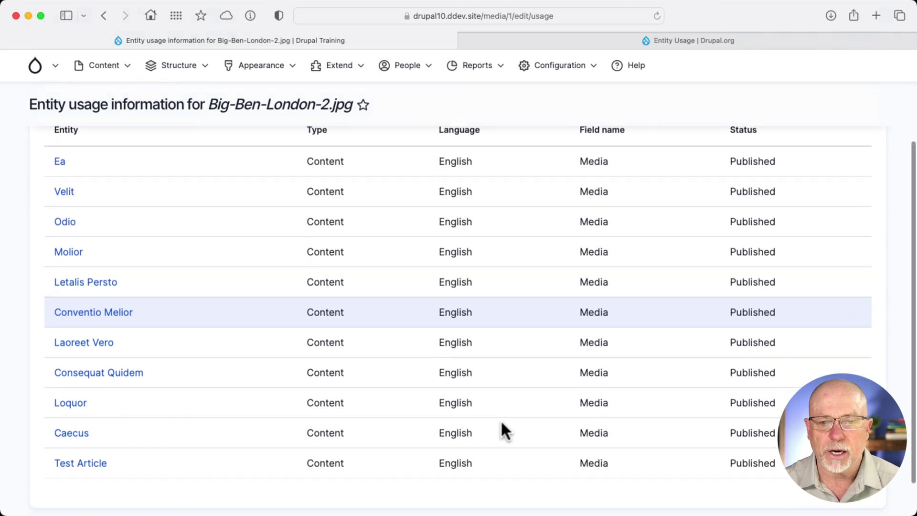
pyautogui.scroll(1, 501, 424)
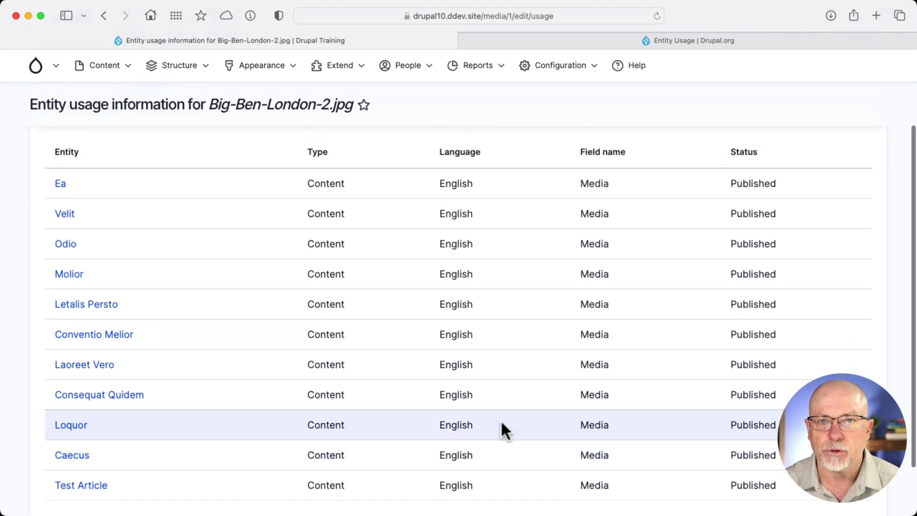